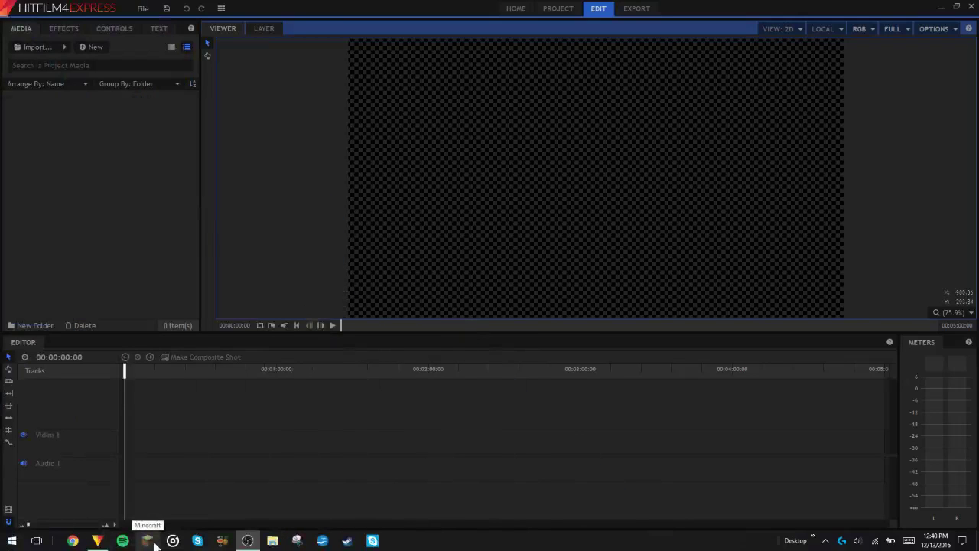
- Create a new 1280 x 720, 60 fps composite shot named 'Slide'
{"action": "left_click", "coordinate": [147, 541]}
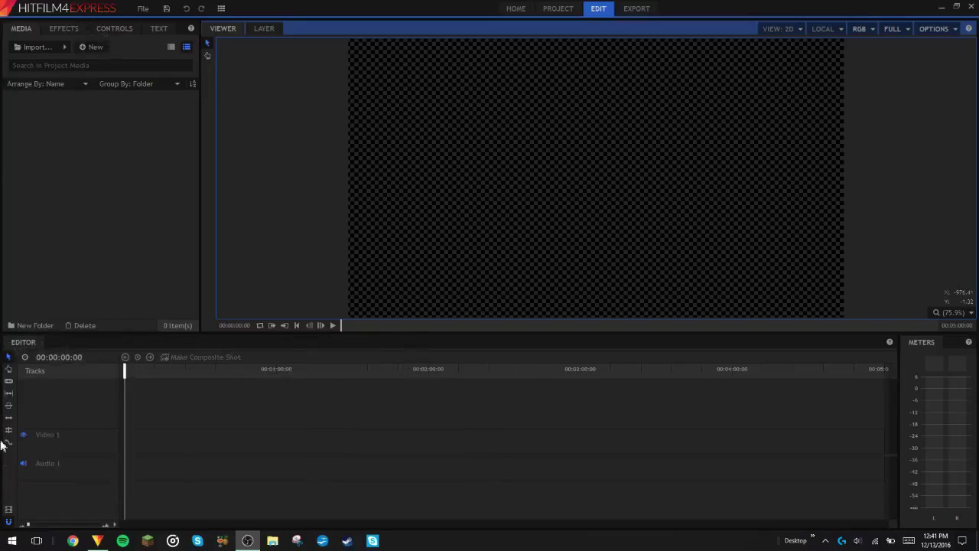
{"action": "left_click", "coordinate": [102, 48]}
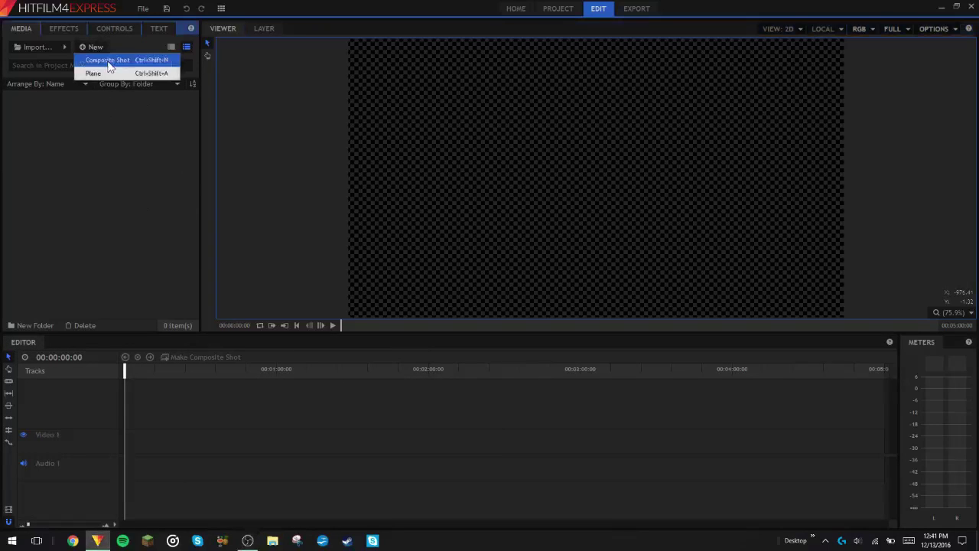
{"action": "left_click", "coordinate": [108, 60]}
{"action": "type", "text": "I"}
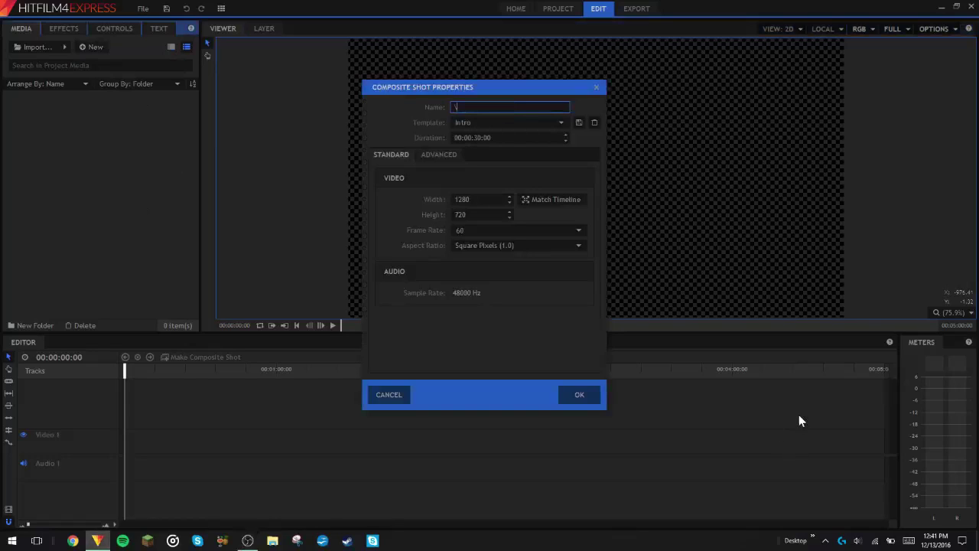
{"action": "key", "text": "BackSpace"}
{"action": "type", "text": "Slide"}
{"action": "key", "text": "Return"}
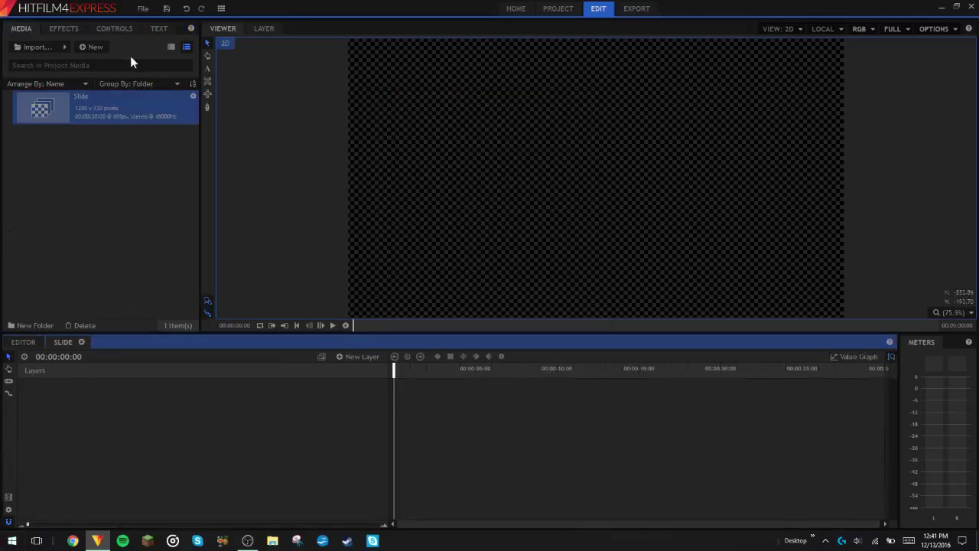
- Start a new plane with its colour left unset, then bring up Chrome with a new tab
{"action": "left_click", "coordinate": [94, 49]}
{"action": "left_click", "coordinate": [105, 74]}
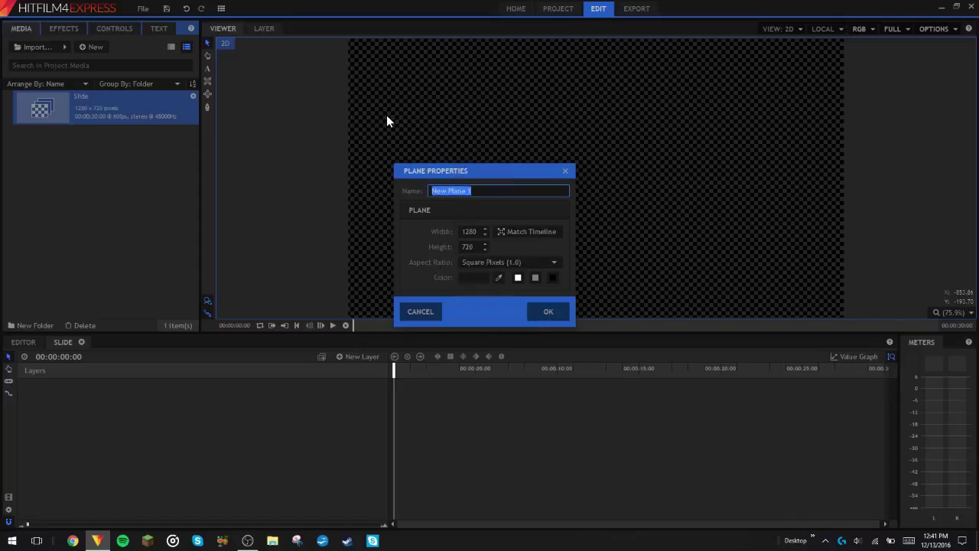
{"action": "left_click", "coordinate": [478, 277]}
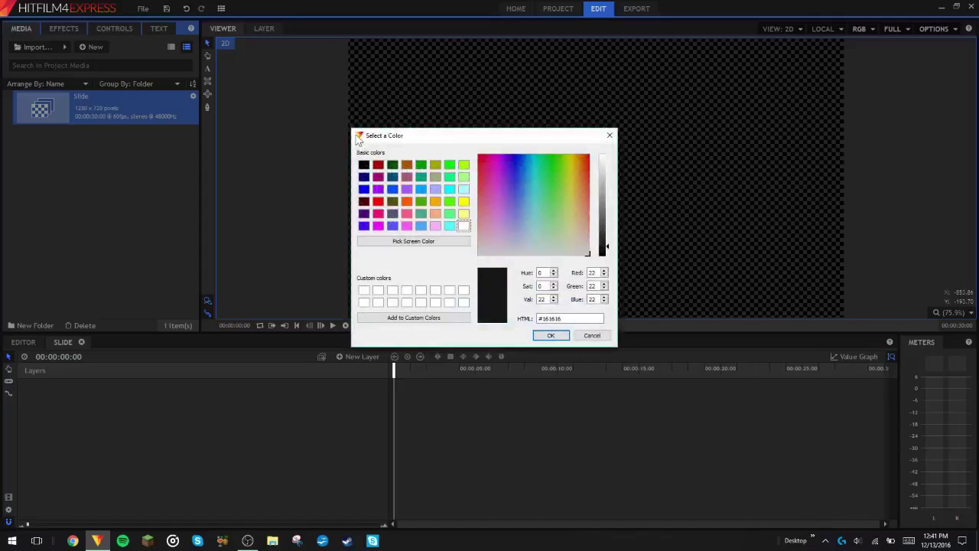
{"action": "left_click", "coordinate": [593, 336]}
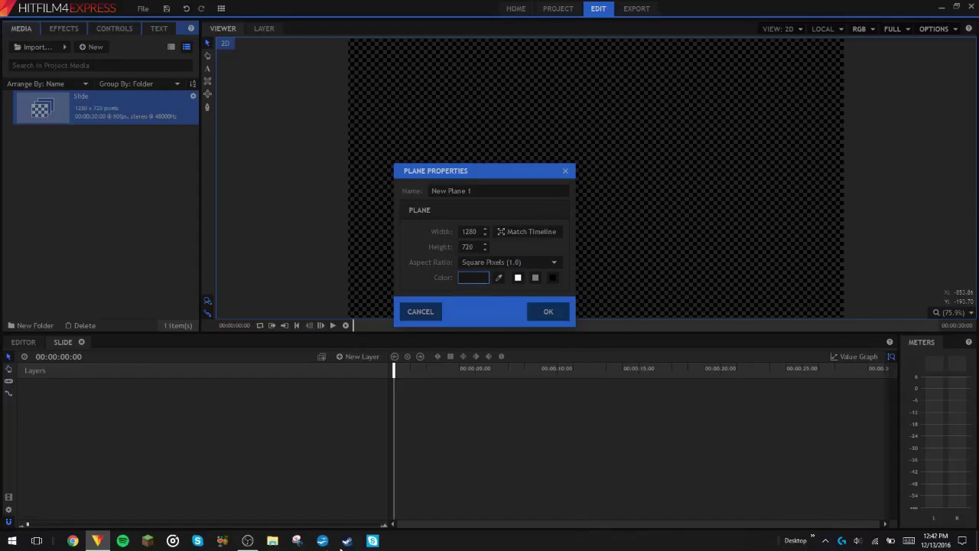
{"action": "left_click", "coordinate": [72, 541]}
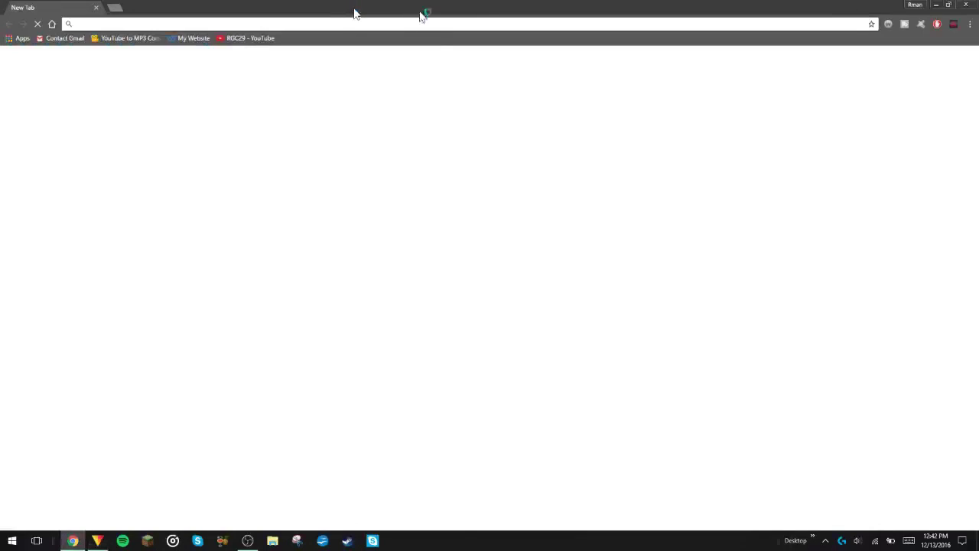
{"action": "left_click_drag", "start_coordinate": [420, 17], "coordinate": [731, 153]}
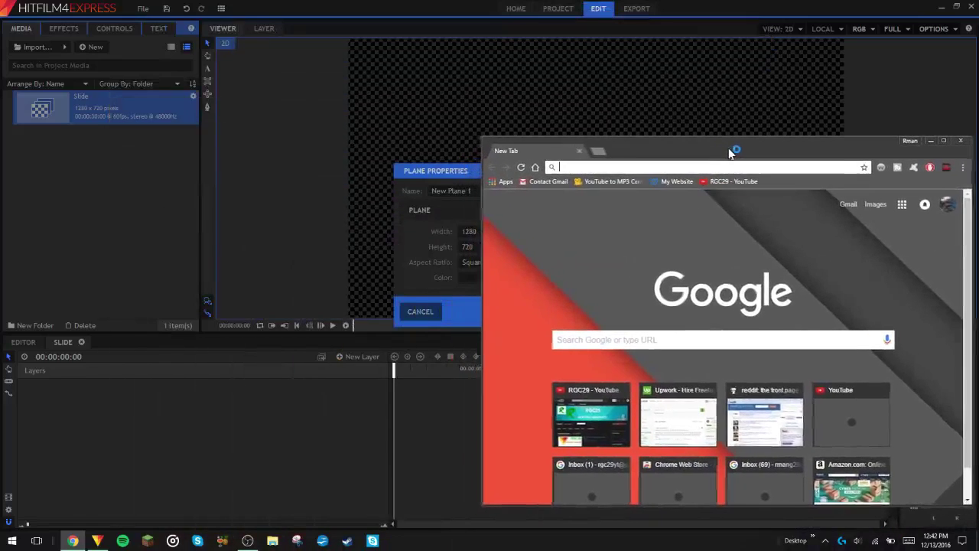
{"action": "left_click", "coordinate": [595, 166]}
{"action": "type", "text": "colo"}
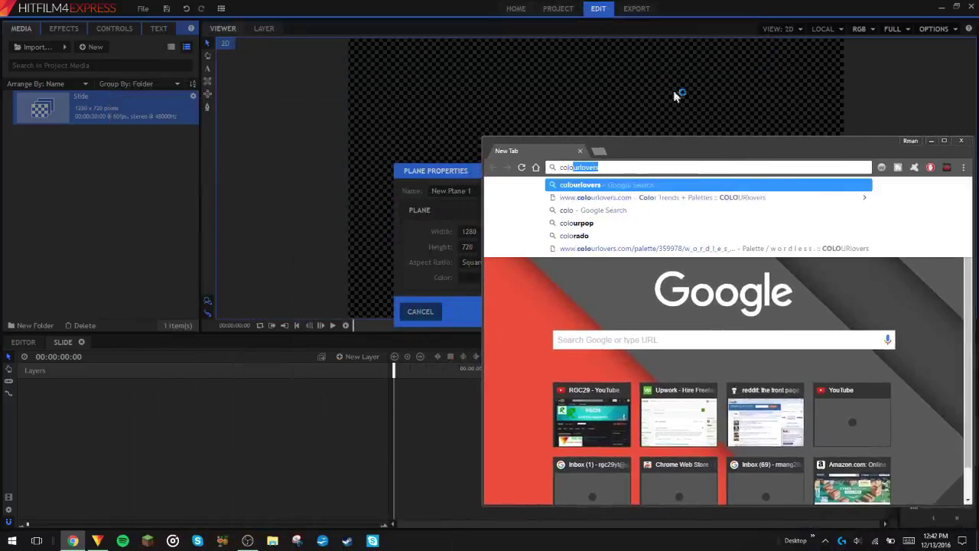
{"action": "left_click", "coordinate": [626, 198]}
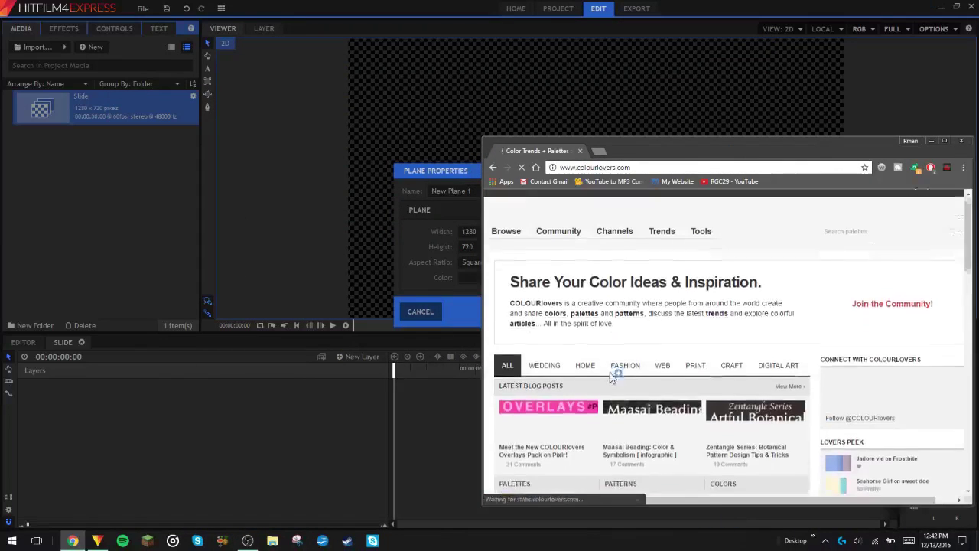
{"action": "scroll", "coordinate": [973, 373], "scroll_direction": "down", "scroll_amount": 2}
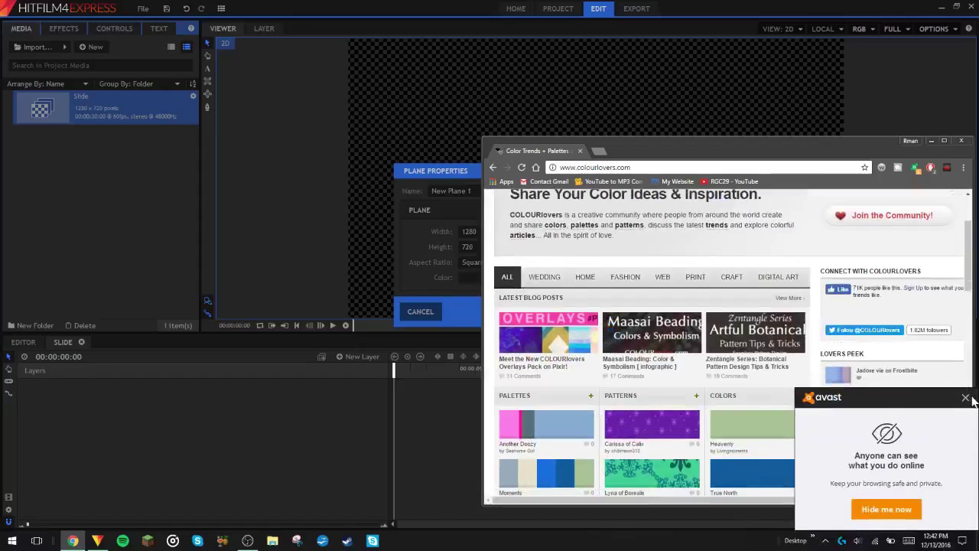
{"action": "left_click", "coordinate": [965, 397]}
{"action": "scroll", "coordinate": [691, 442], "scroll_direction": "down", "scroll_amount": 2}
{"action": "scroll", "coordinate": [557, 353], "scroll_direction": "up", "scroll_amount": 4}
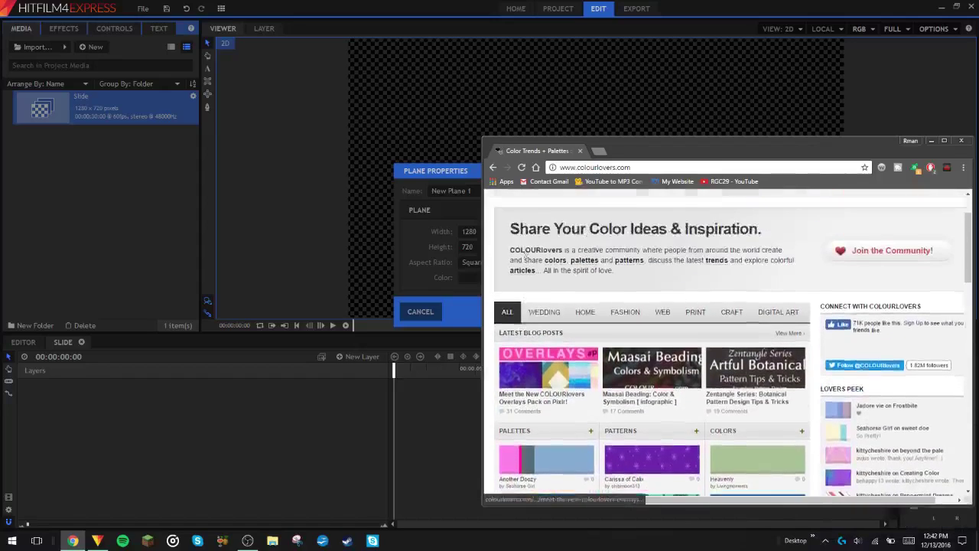
- Browse COLOURlovers palettes, open the Moments palette page, and move Chrome to the left
{"action": "mouse_move", "coordinate": [505, 246]}
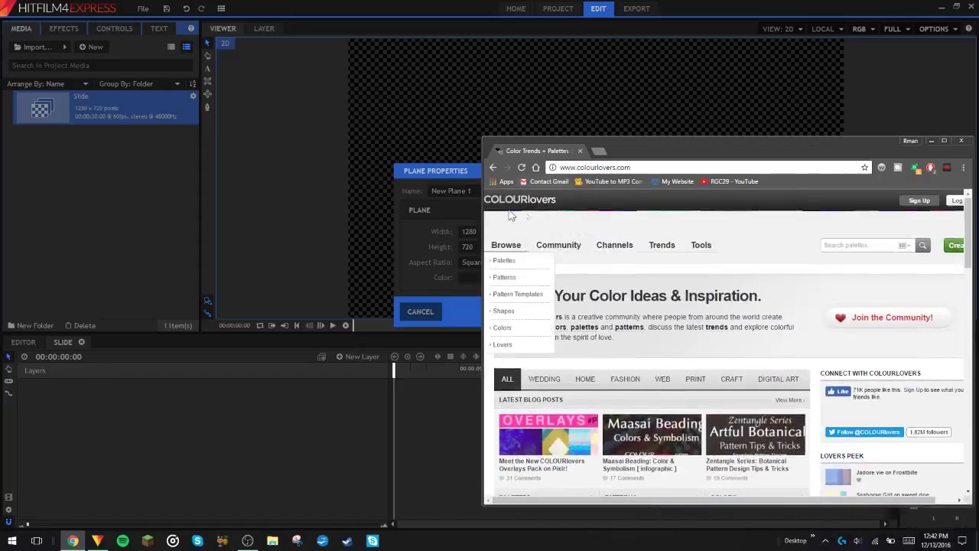
{"action": "left_click", "coordinate": [509, 262]}
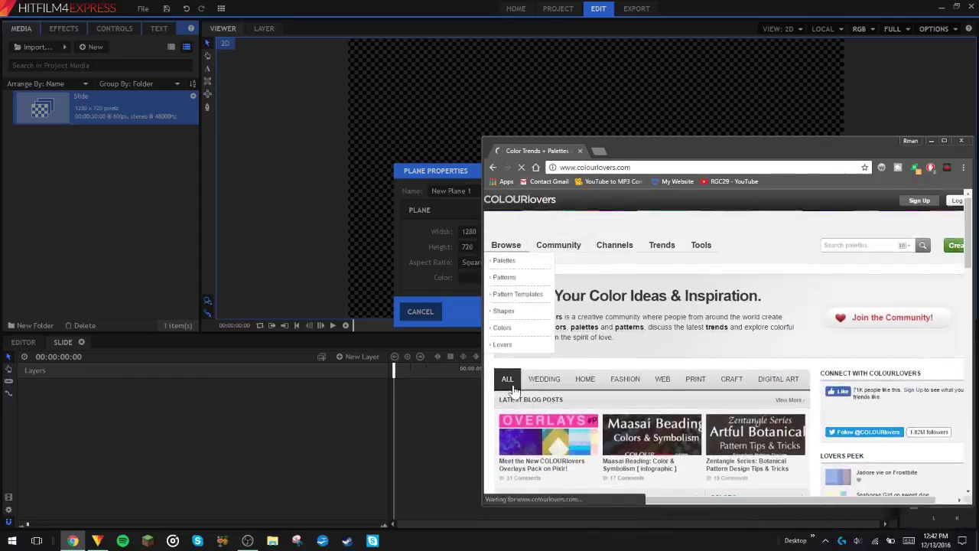
{"action": "scroll", "coordinate": [551, 426], "scroll_direction": "down", "scroll_amount": 2}
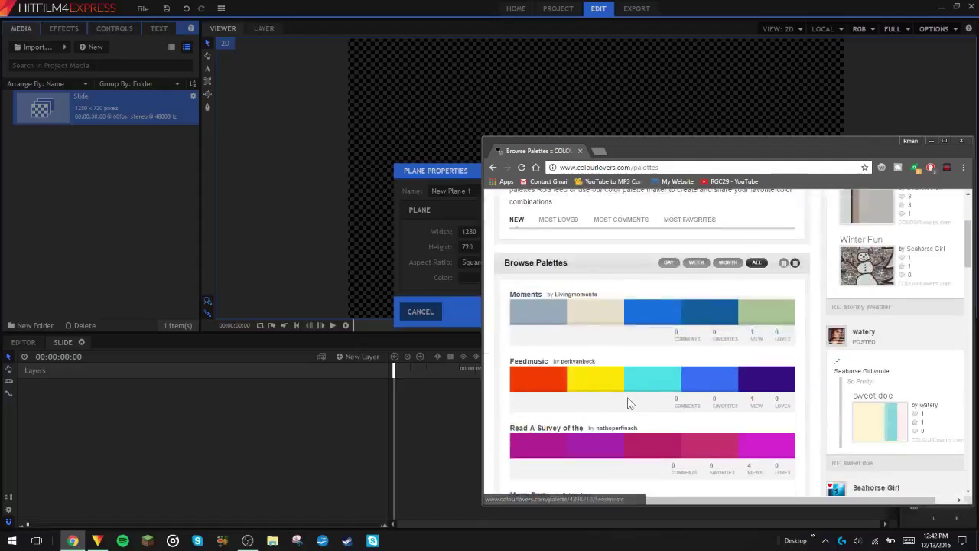
{"action": "scroll", "coordinate": [567, 401], "scroll_direction": "down", "scroll_amount": 2}
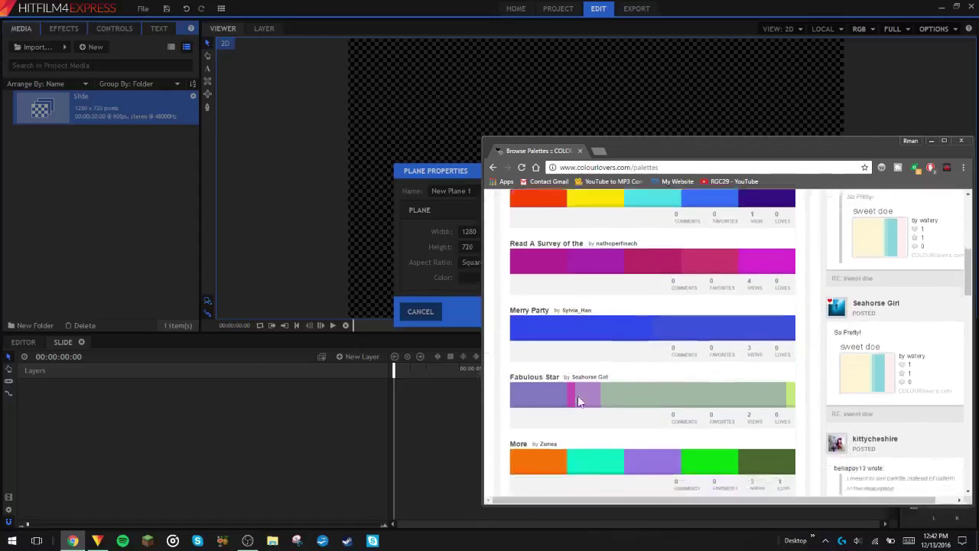
{"action": "scroll", "coordinate": [579, 393], "scroll_direction": "down", "scroll_amount": 2}
{"action": "scroll", "coordinate": [610, 393], "scroll_direction": "down", "scroll_amount": 2}
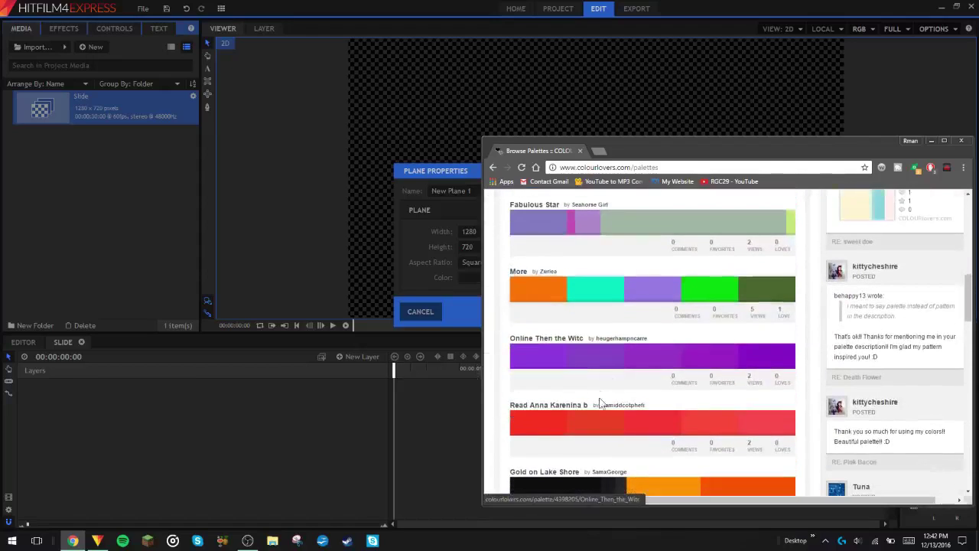
{"action": "scroll", "coordinate": [601, 422], "scroll_direction": "down", "scroll_amount": 3}
{"action": "scroll", "coordinate": [579, 387], "scroll_direction": "up", "scroll_amount": 10}
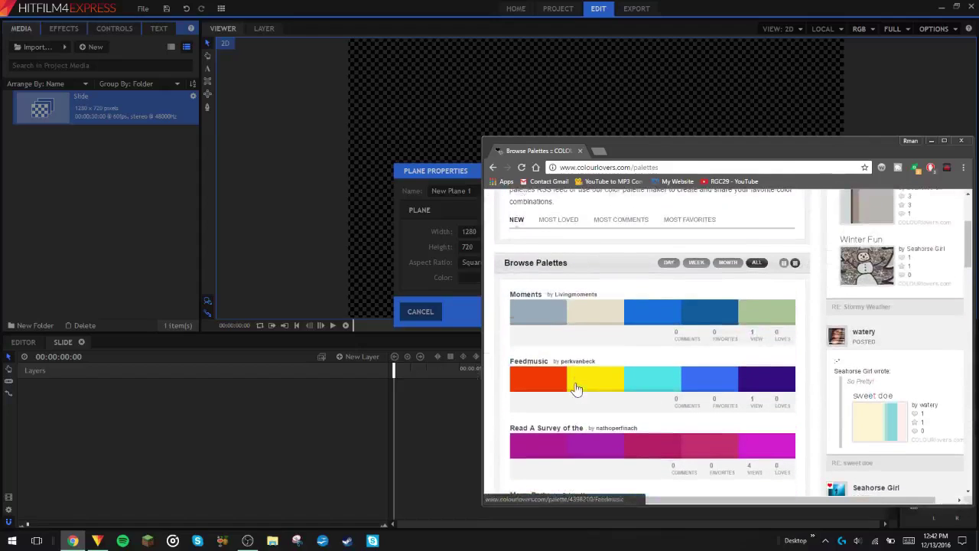
{"action": "left_click", "coordinate": [534, 298]}
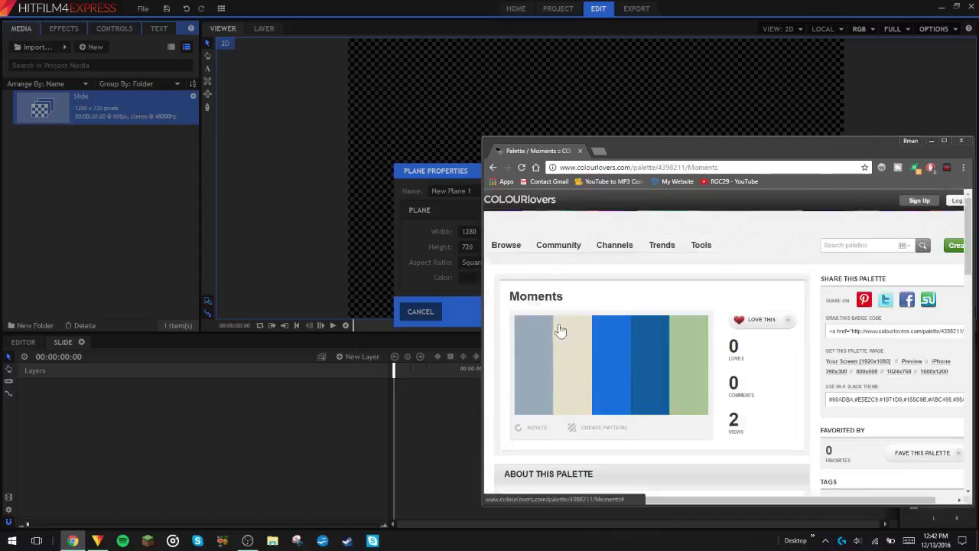
{"action": "left_click_drag", "start_coordinate": [616, 149], "coordinate": [93, 190]}
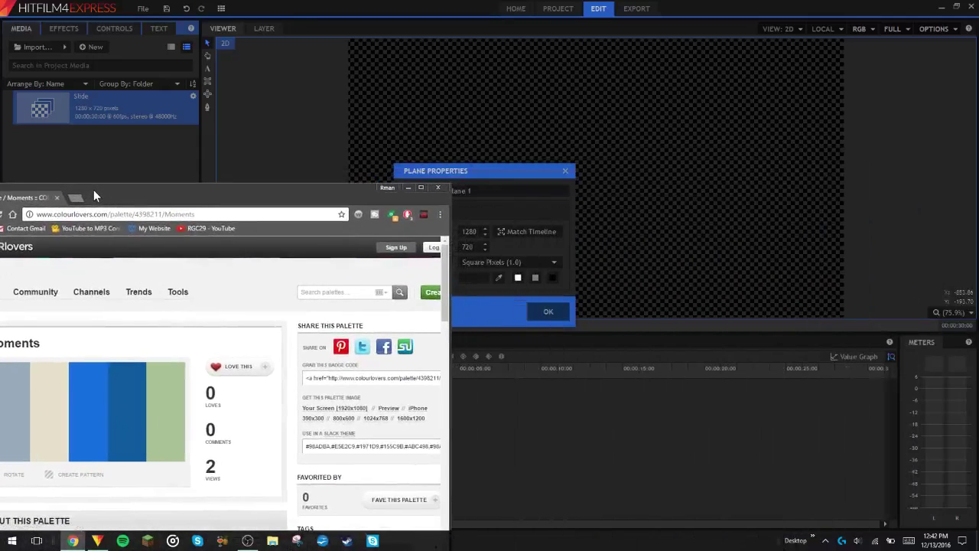
- Resize and reposition the Chrome palette window over HitFilm's plane settings
{"action": "mouse_move", "coordinate": [166, 183]}
{"action": "left_mouse_down"}
{"action": "mouse_move", "coordinate": [226, 191]}
{"action": "mouse_move", "coordinate": [177, 182]}
{"action": "left_mouse_up"}
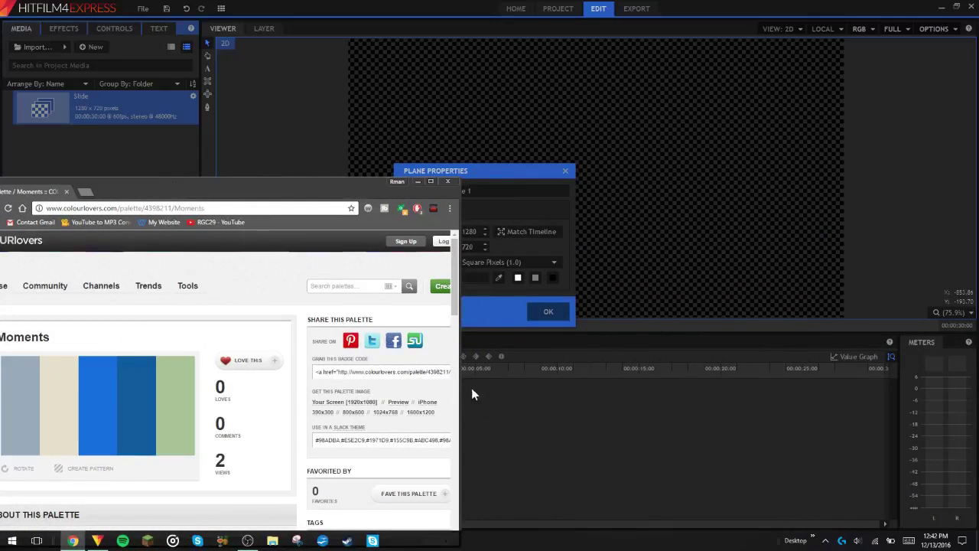
{"action": "scroll", "coordinate": [456, 386], "scroll_direction": "down", "scroll_amount": 4}
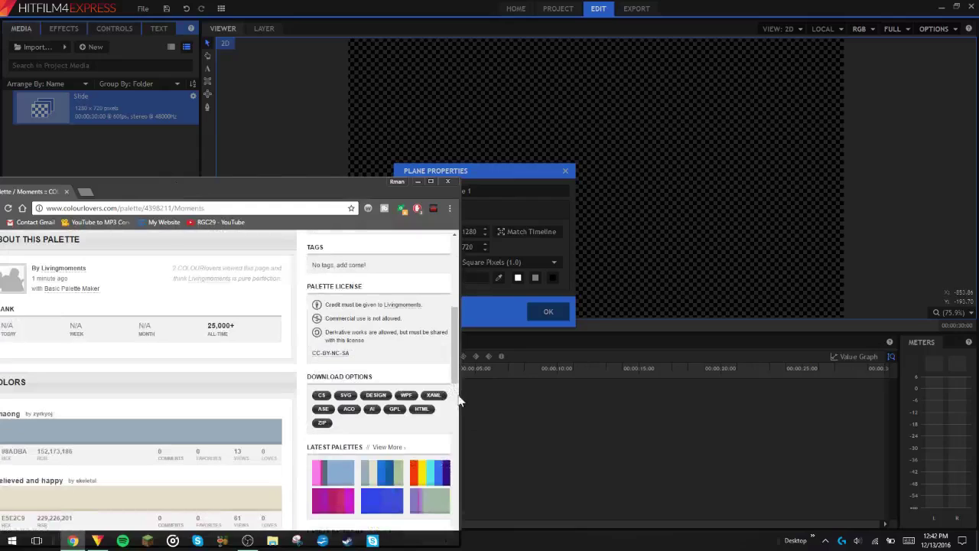
{"action": "left_click", "coordinate": [462, 400]}
{"action": "left_click", "coordinate": [72, 540]}
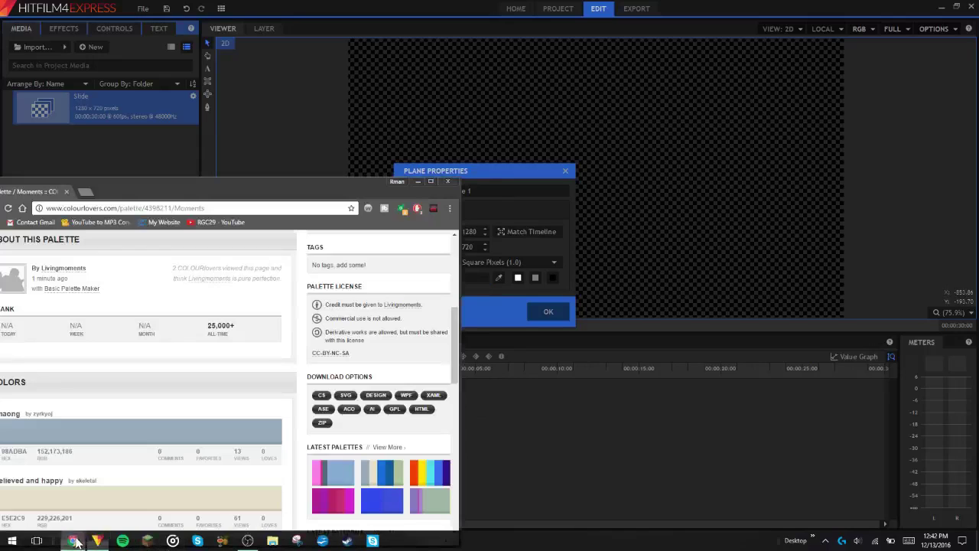
{"action": "left_click_drag", "start_coordinate": [459, 277], "coordinate": [326, 268]}
{"action": "left_click_drag", "start_coordinate": [167, 184], "coordinate": [783, 15]}
{"action": "scroll", "coordinate": [759, 251], "scroll_direction": "up", "scroll_amount": 4}
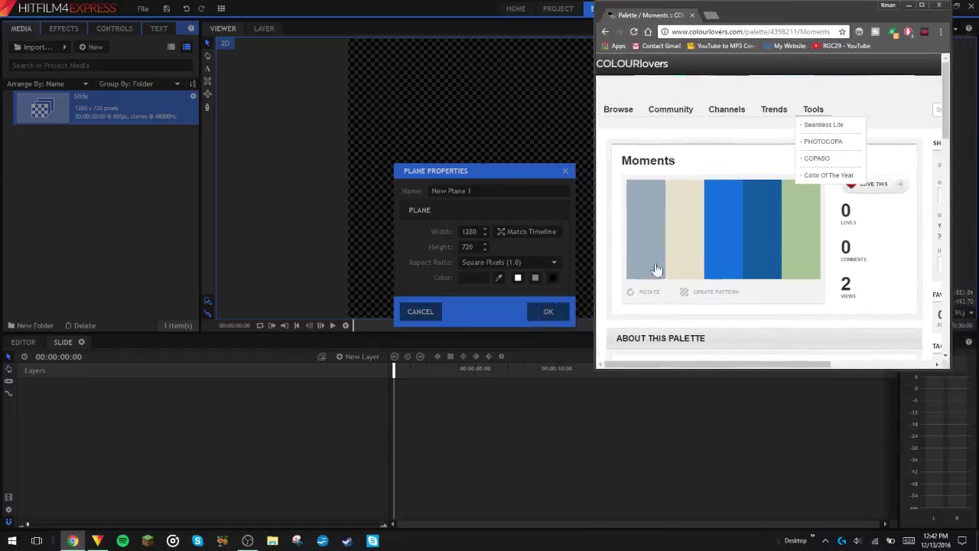
- Place the palette beside Plane Properties and eyedrop its grey-blue to create New Plane 1
{"action": "left_click", "coordinate": [498, 279]}
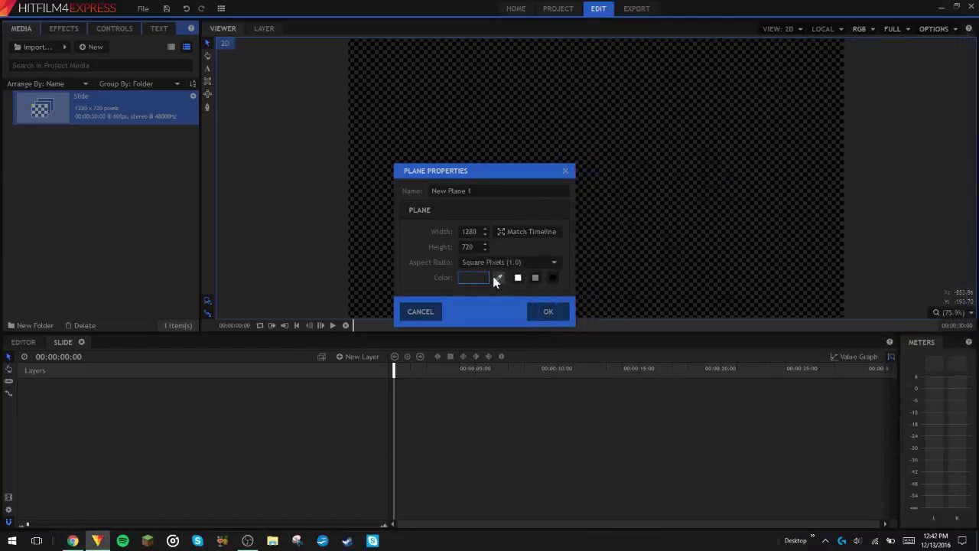
{"action": "left_click", "coordinate": [73, 541]}
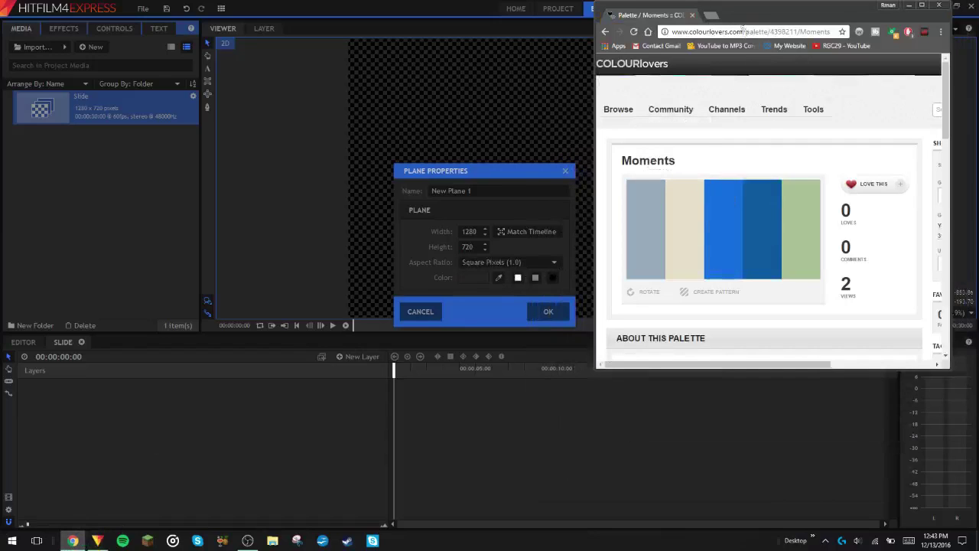
{"action": "left_click_drag", "start_coordinate": [742, 16], "coordinate": [722, 41]}
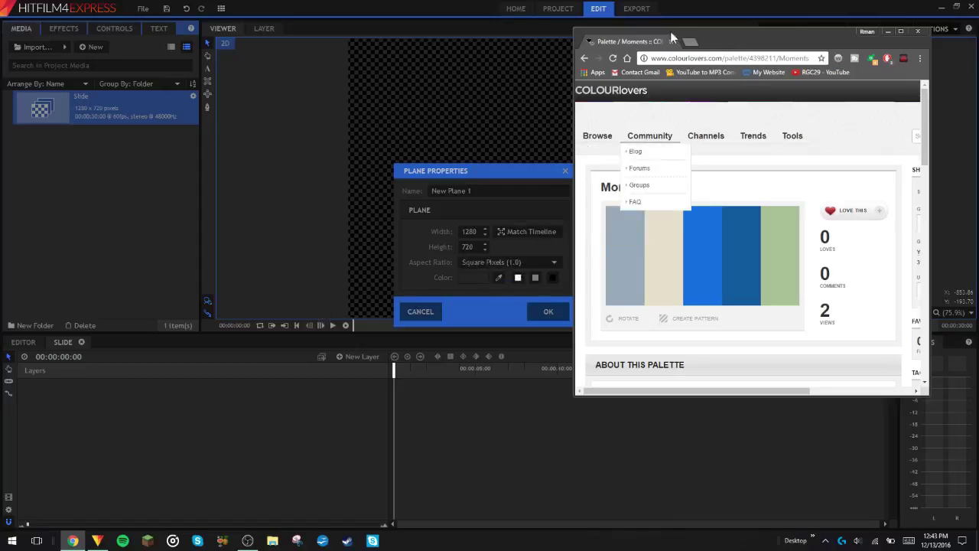
{"action": "left_click_drag", "start_coordinate": [708, 40], "coordinate": [978, 23]}
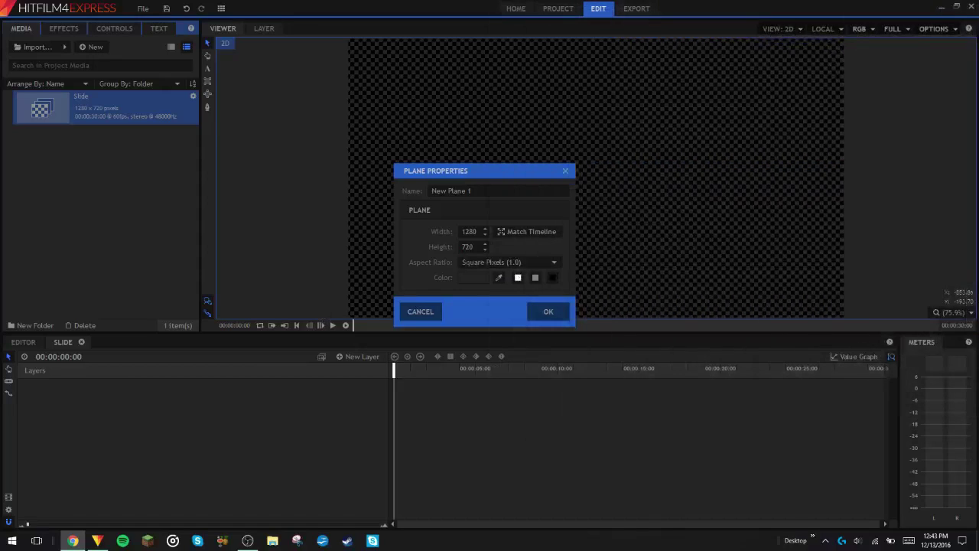
{"action": "left_click", "coordinate": [499, 278]}
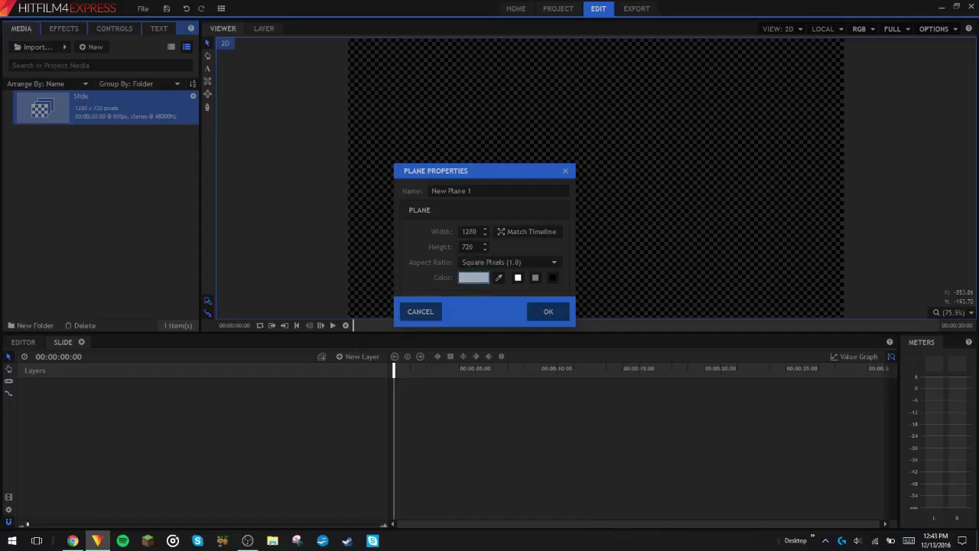
{"action": "left_click", "coordinate": [549, 312]}
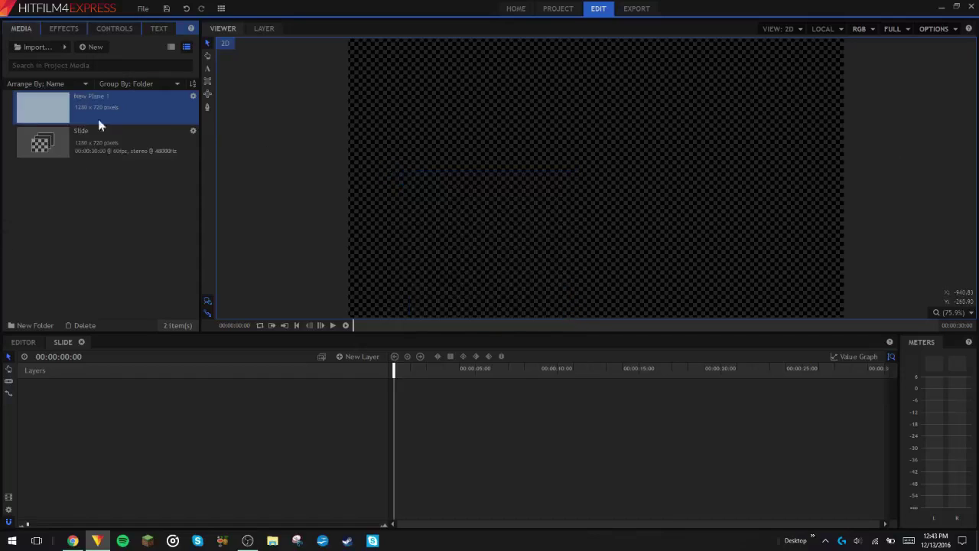
- Add New Plane 2, 3 and 4 eyedropped in off-white, bright blue and darker blue
{"action": "left_click", "coordinate": [89, 46]}
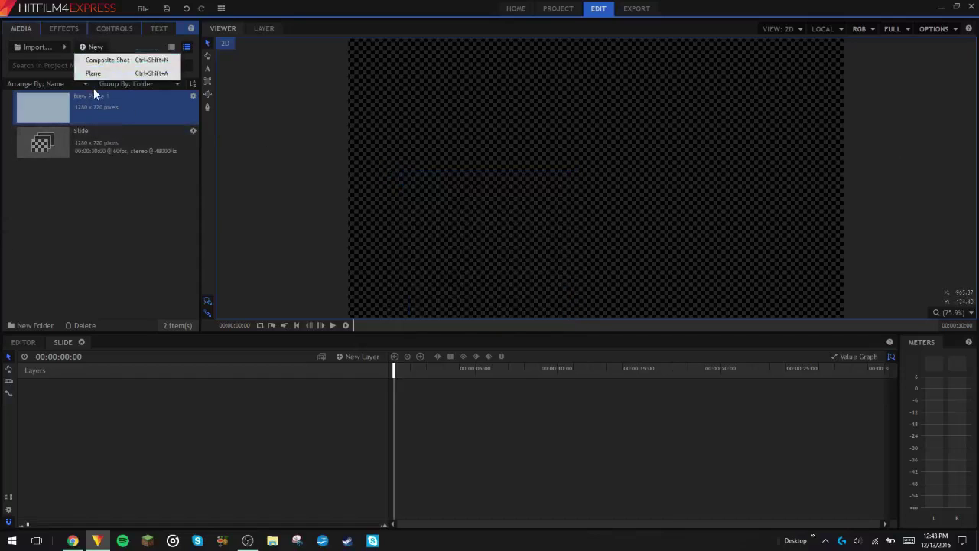
{"action": "left_click", "coordinate": [94, 72]}
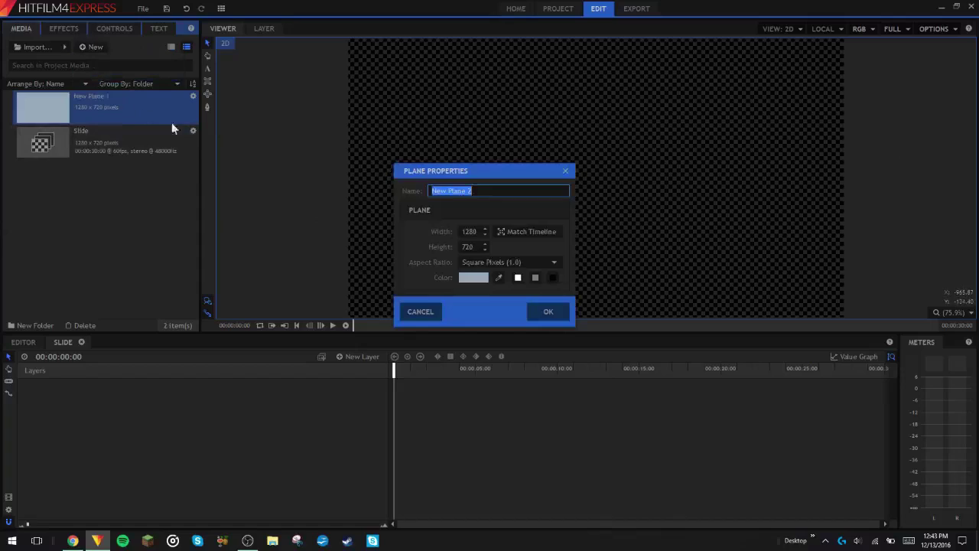
{"action": "left_click", "coordinate": [499, 278]}
{"action": "left_click", "coordinate": [534, 306]}
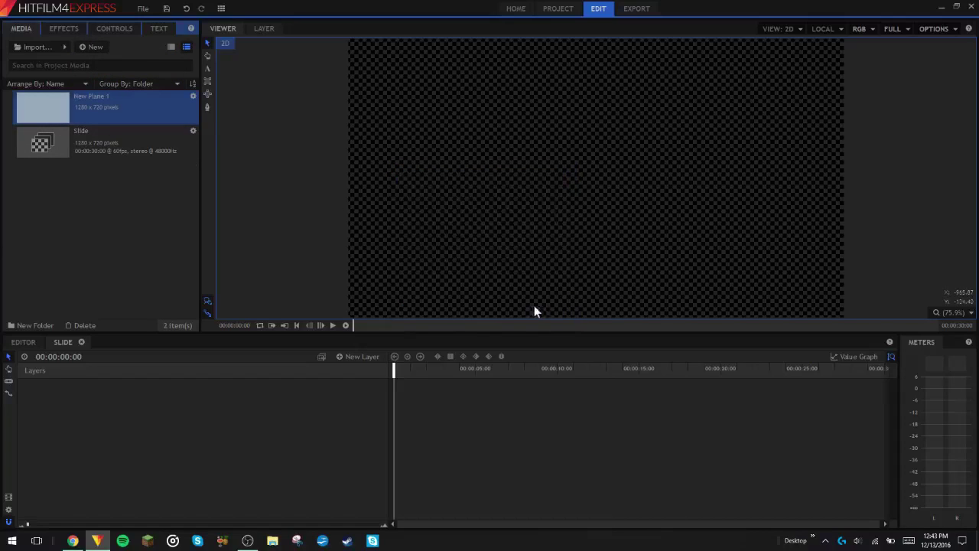
{"action": "left_click", "coordinate": [93, 47]}
{"action": "left_click", "coordinate": [98, 72]}
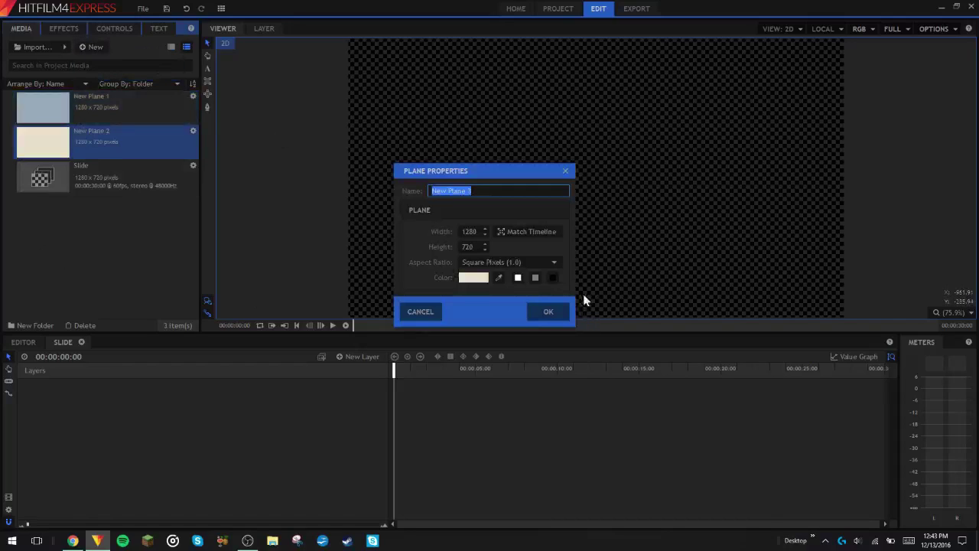
{"action": "left_click", "coordinate": [499, 278]}
{"action": "left_click", "coordinate": [552, 308]}
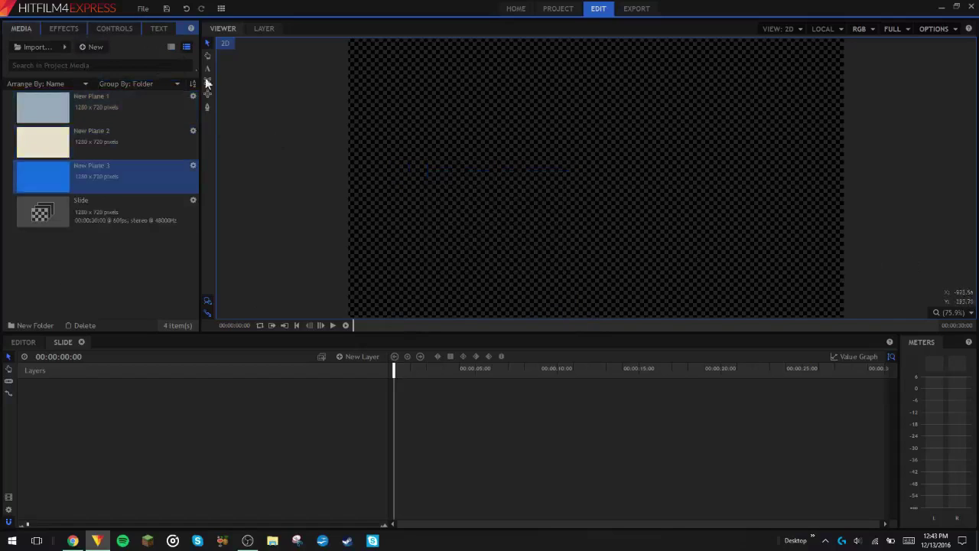
{"action": "left_click", "coordinate": [90, 47]}
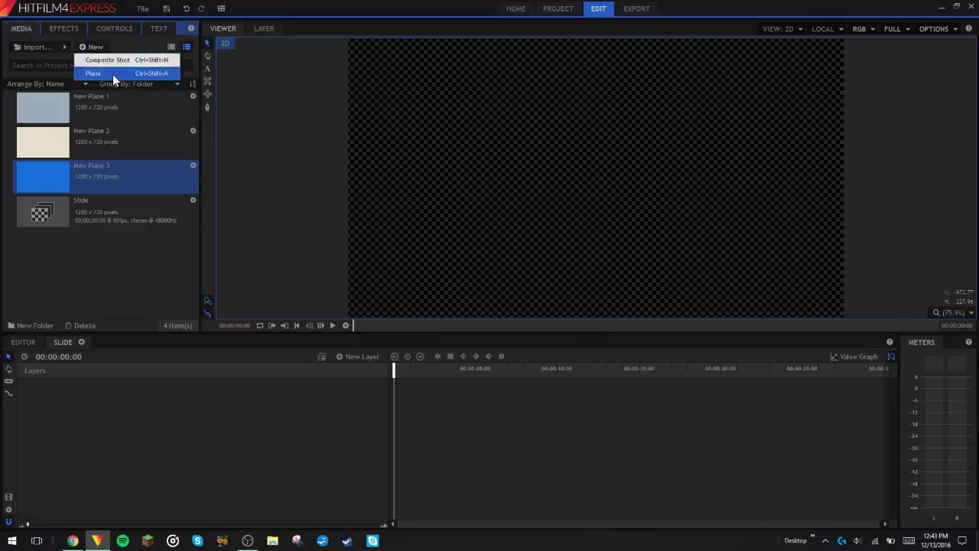
{"action": "left_click", "coordinate": [113, 74]}
{"action": "left_click", "coordinate": [499, 278]}
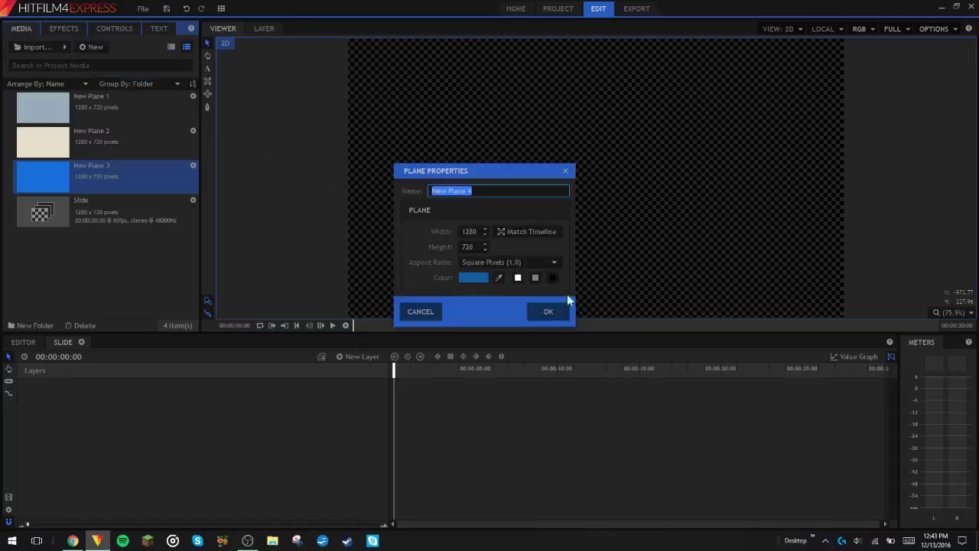
{"action": "left_click", "coordinate": [542, 308]}
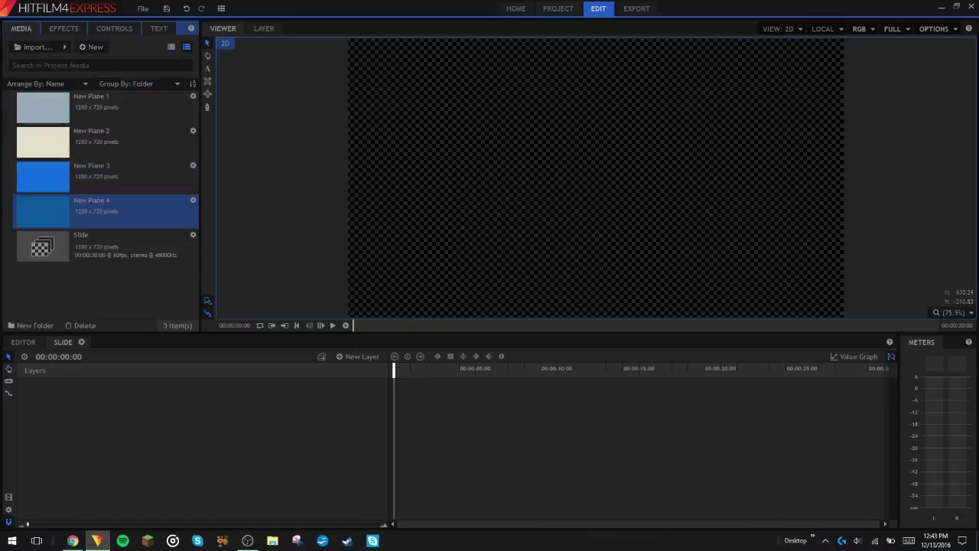
{"action": "left_click", "coordinate": [94, 283]}
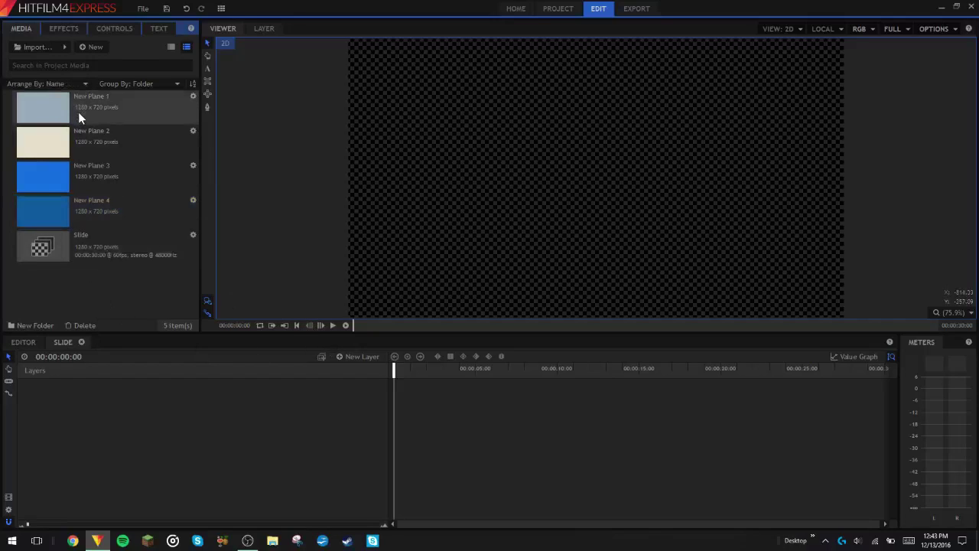
- Drag New Plane 1, 2, 3 and 4 into the Slide timeline, stacking New Plane 4 on top
{"action": "left_click_drag", "start_coordinate": [78, 112], "coordinate": [364, 400]}
{"action": "left_click", "coordinate": [92, 142]}
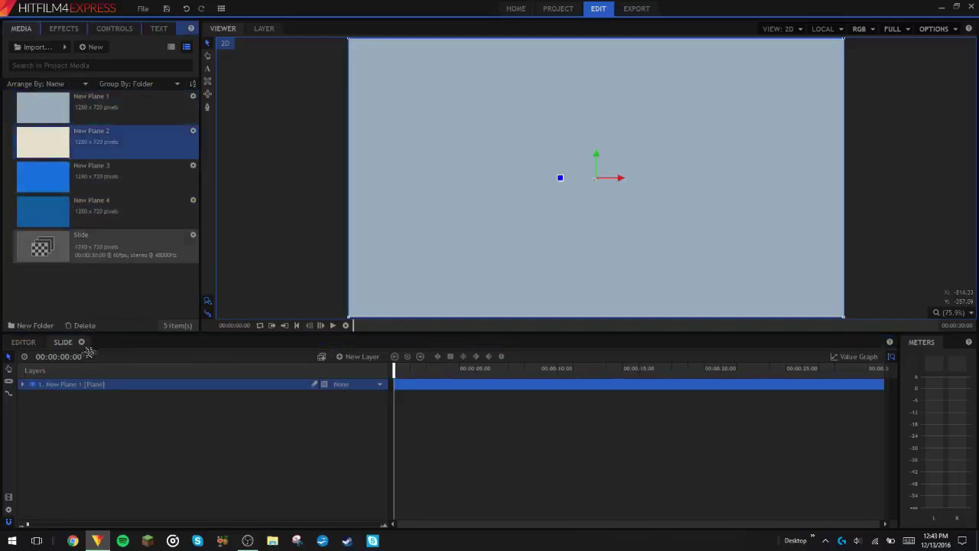
{"action": "left_click_drag", "start_coordinate": [88, 350], "coordinate": [90, 384]}
{"action": "left_click", "coordinate": [62, 161]}
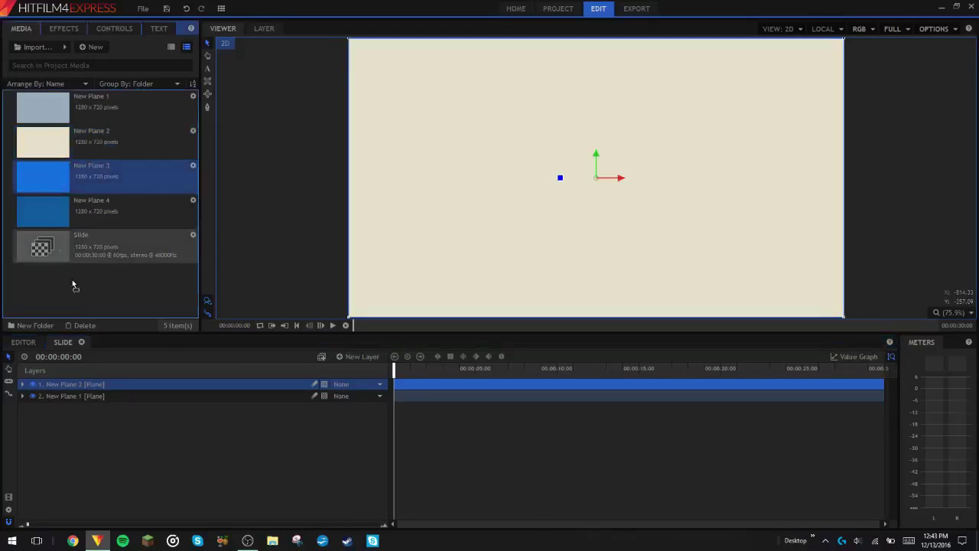
{"action": "left_click_drag", "start_coordinate": [73, 286], "coordinate": [94, 386]}
{"action": "left_click", "coordinate": [76, 216]}
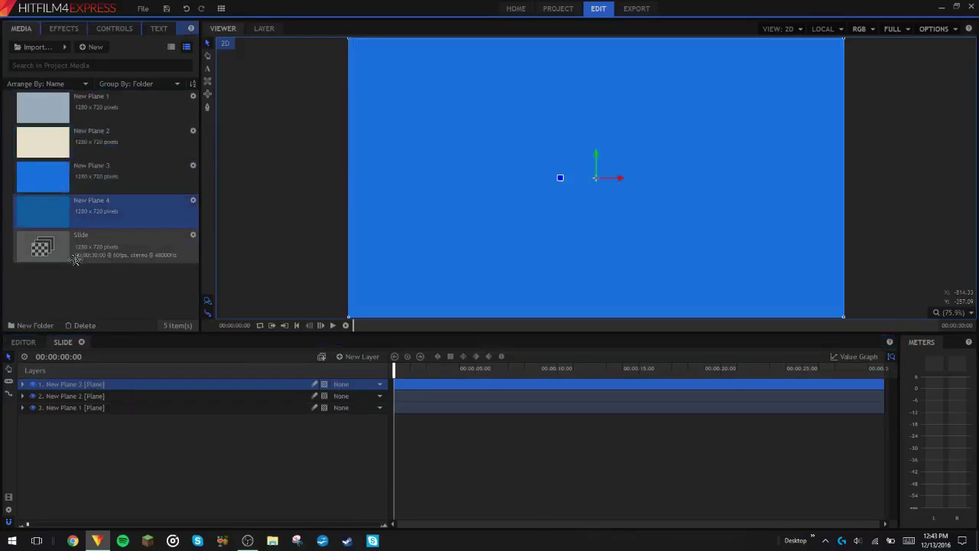
{"action": "left_click_drag", "start_coordinate": [76, 260], "coordinate": [104, 382]}
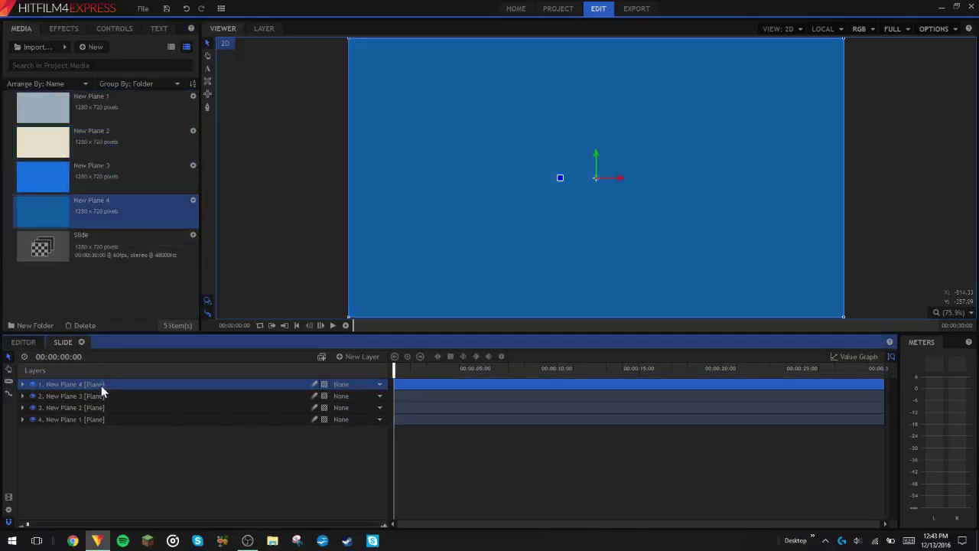
- Expand and collapse New Plane 4's properties, then select each layer, ending on New Plane 4
{"action": "double_click", "coordinate": [98, 386]}
{"action": "left_click", "coordinate": [23, 384]}
{"action": "left_click", "coordinate": [56, 395]}
{"action": "left_click", "coordinate": [61, 407]}
{"action": "left_click", "coordinate": [63, 420]}
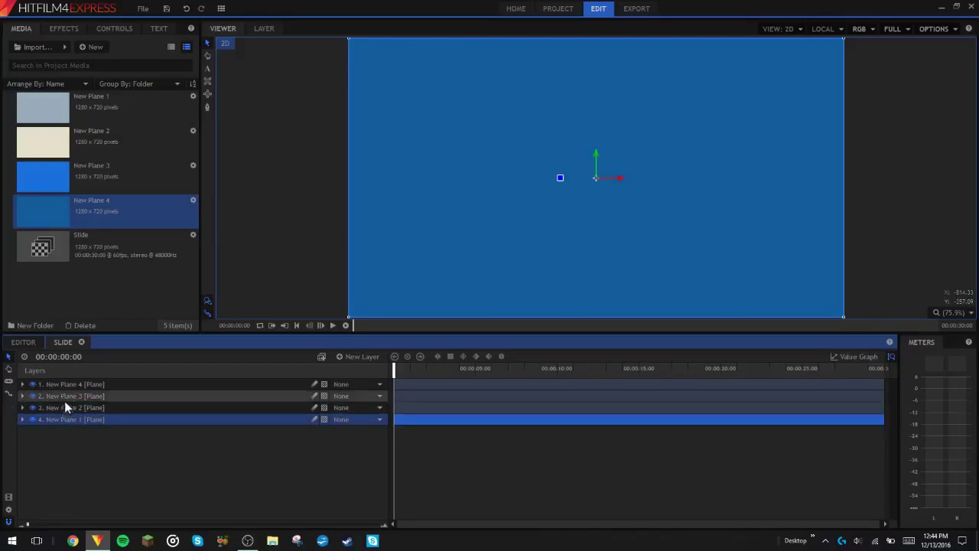
{"action": "left_click", "coordinate": [188, 384]}
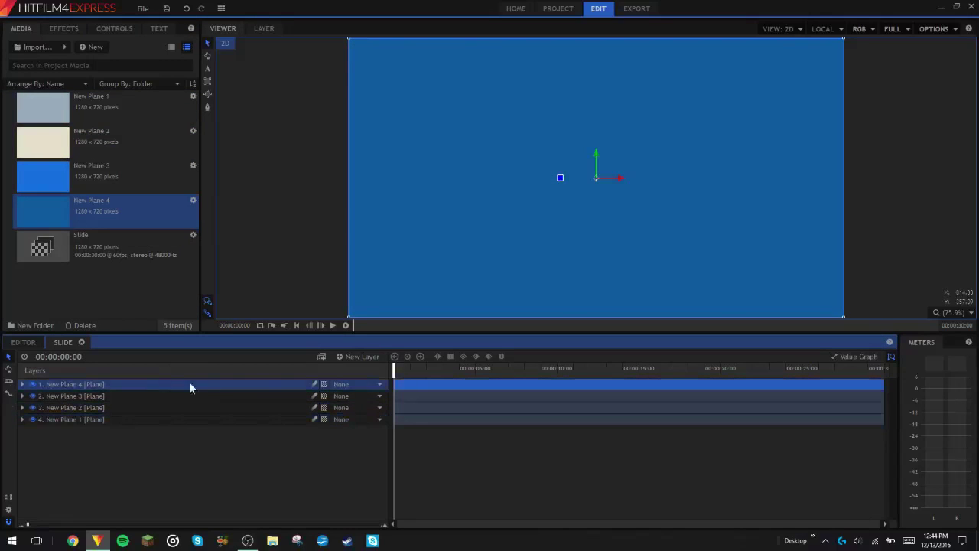
- Inspect the New Plane 3 layer's Parent dropdown and select the New Plane 3 and 4 layers
{"action": "left_click", "coordinate": [380, 396]}
{"action": "left_click", "coordinate": [348, 400]}
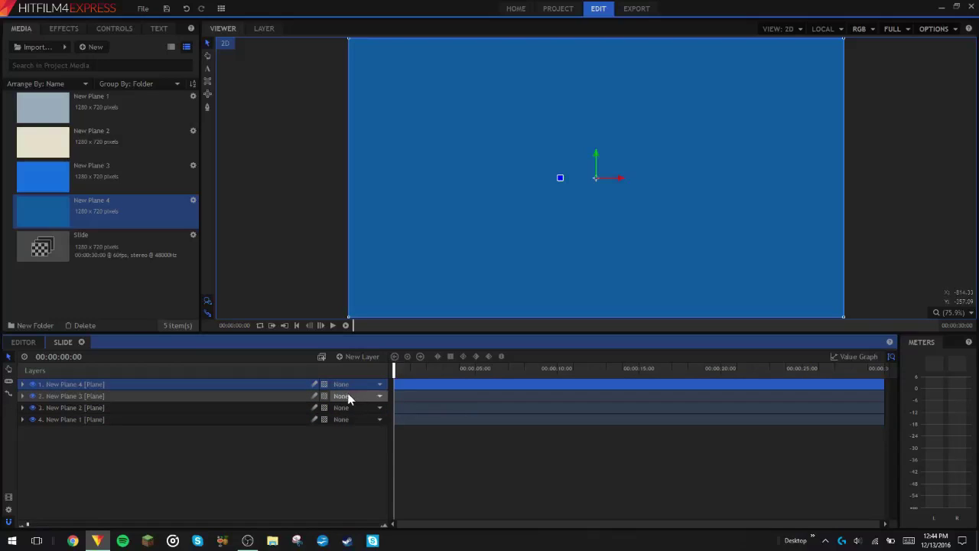
{"action": "left_click", "coordinate": [349, 394]}
{"action": "left_click", "coordinate": [346, 393]}
{"action": "left_click", "coordinate": [197, 394]}
{"action": "left_click", "coordinate": [195, 388]}
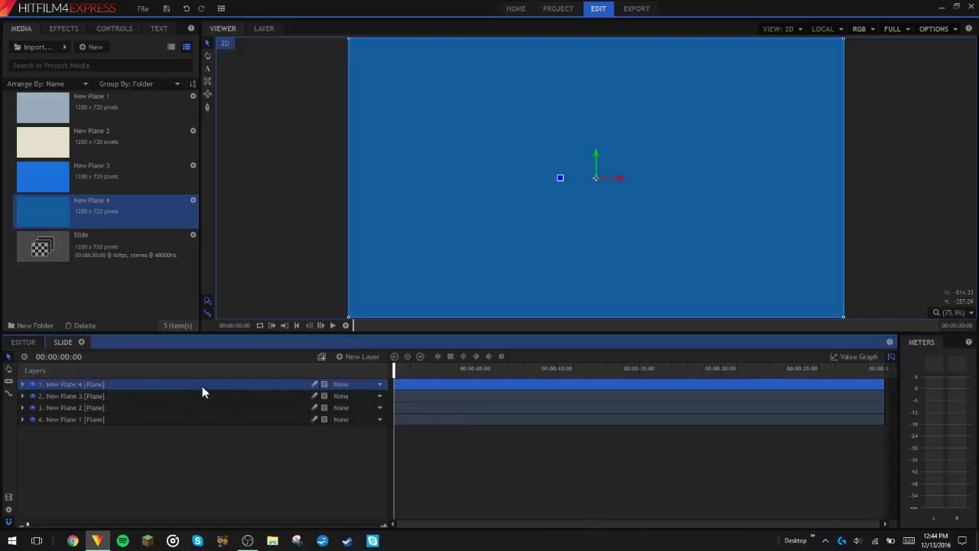
{"action": "left_click", "coordinate": [160, 397]}
- Set New Plane 4 as parent of New Plane 3, 2 and 1, then recheck the parents
{"action": "left_click", "coordinate": [349, 396]}
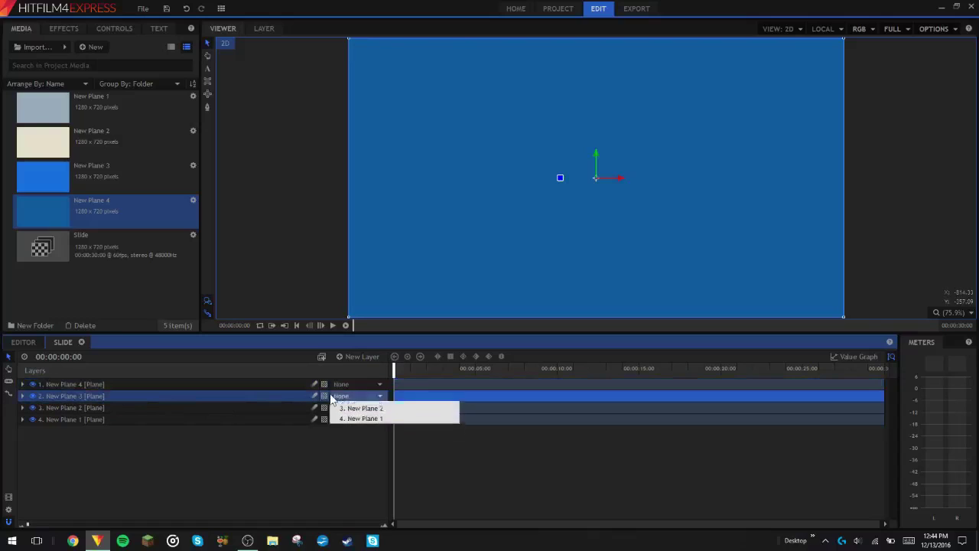
{"action": "left_click", "coordinate": [353, 415]}
{"action": "left_click", "coordinate": [351, 408]}
{"action": "left_click", "coordinate": [370, 426]}
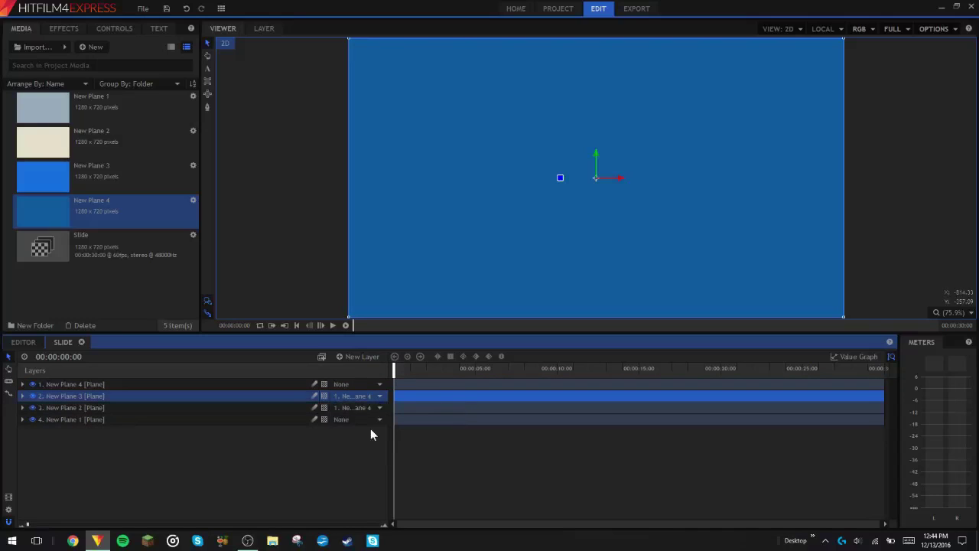
{"action": "left_click", "coordinate": [358, 419]}
{"action": "left_click", "coordinate": [367, 441]}
{"action": "left_click", "coordinate": [356, 395]}
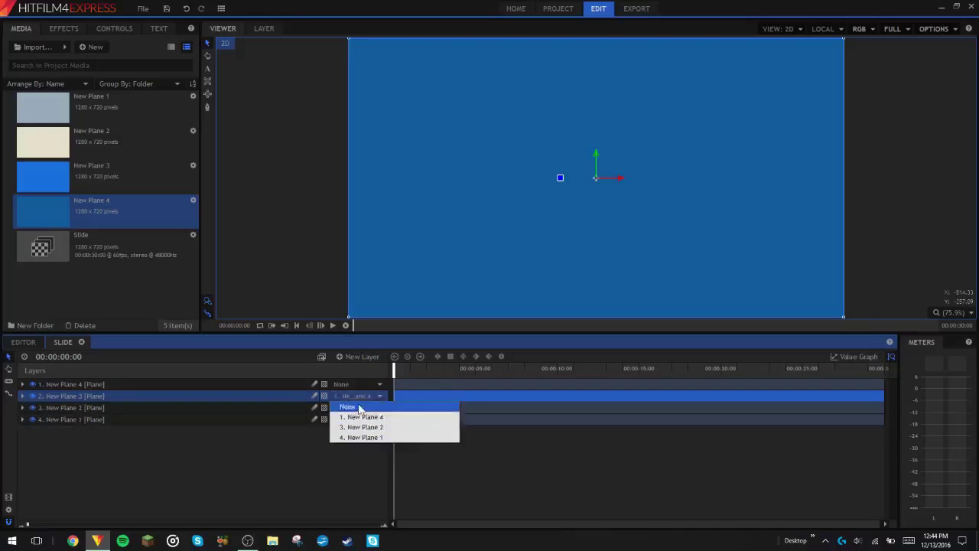
{"action": "left_click", "coordinate": [364, 417]}
{"action": "left_click", "coordinate": [352, 407]}
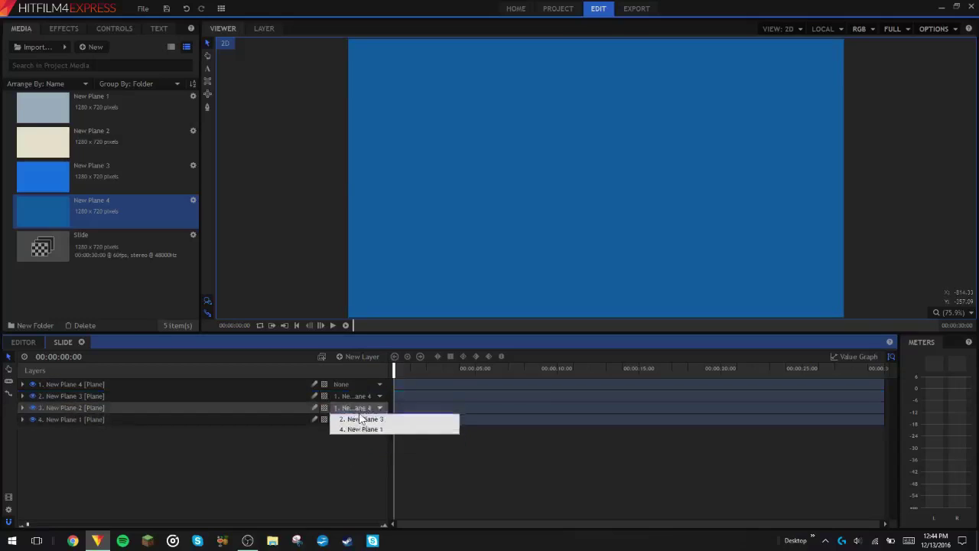